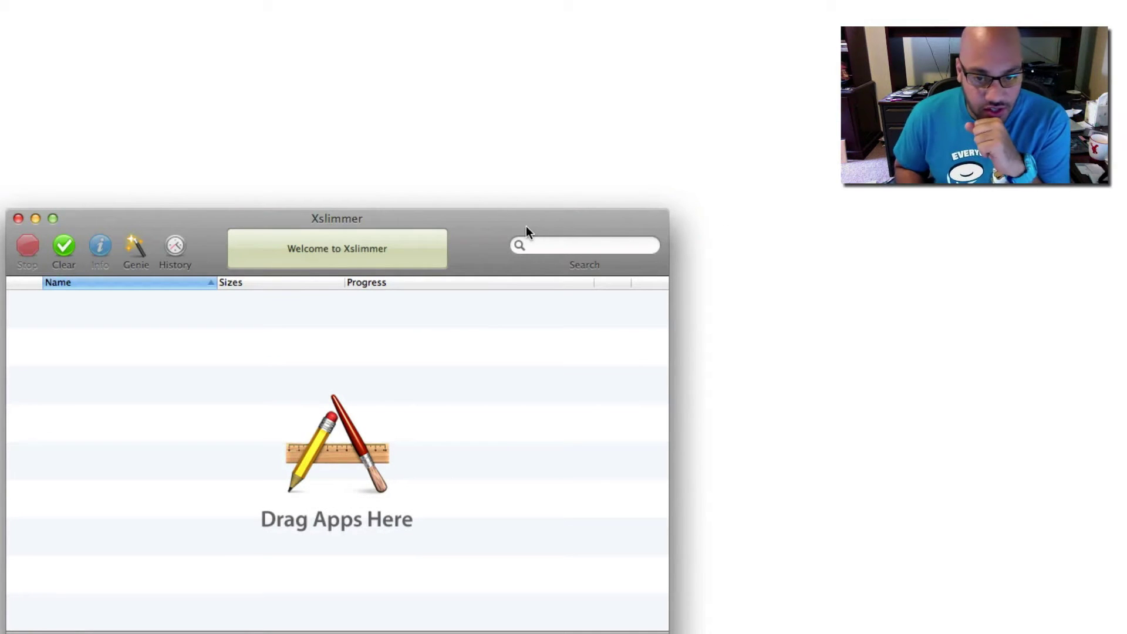
Scan the Mac for applications that can be slimmed using the Genie
left_click_drag(523, 225, 631, 192)
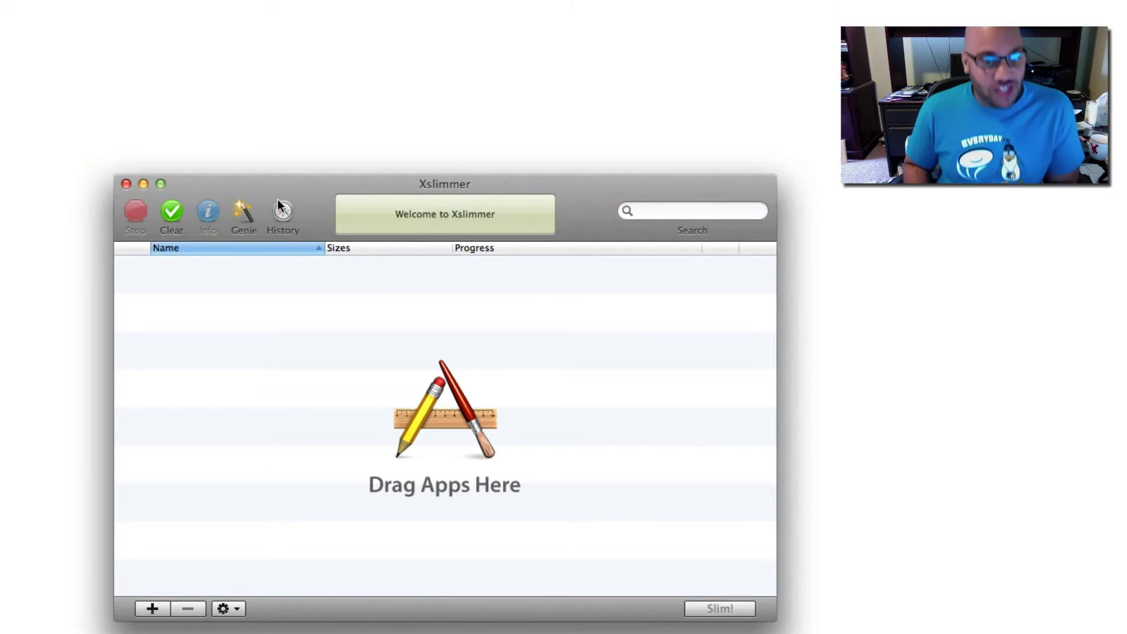
left_click(241, 216)
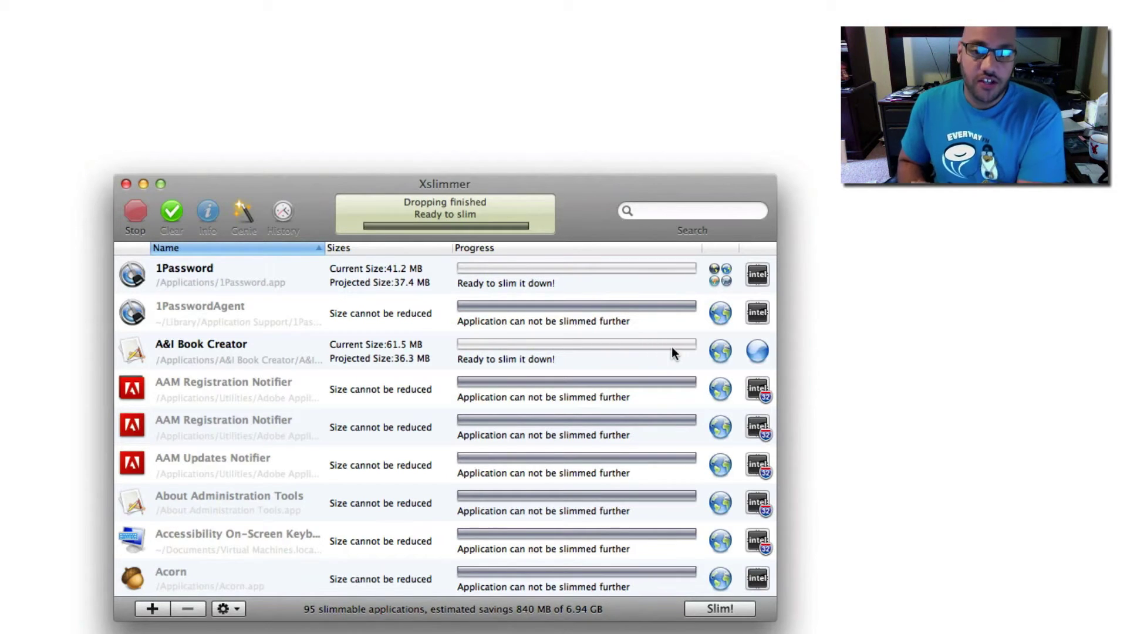
Examine the scanned applications from 1Password to Adium for their slimming status, languages and architecture
left_click(304, 271)
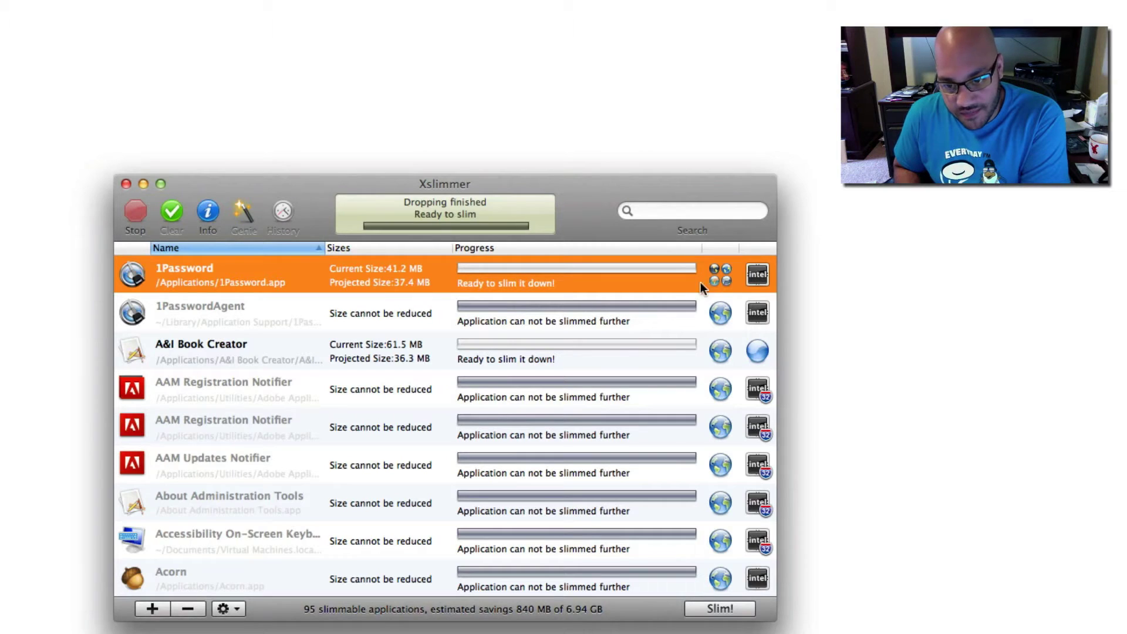
scroll(481, 409, "down", 10)
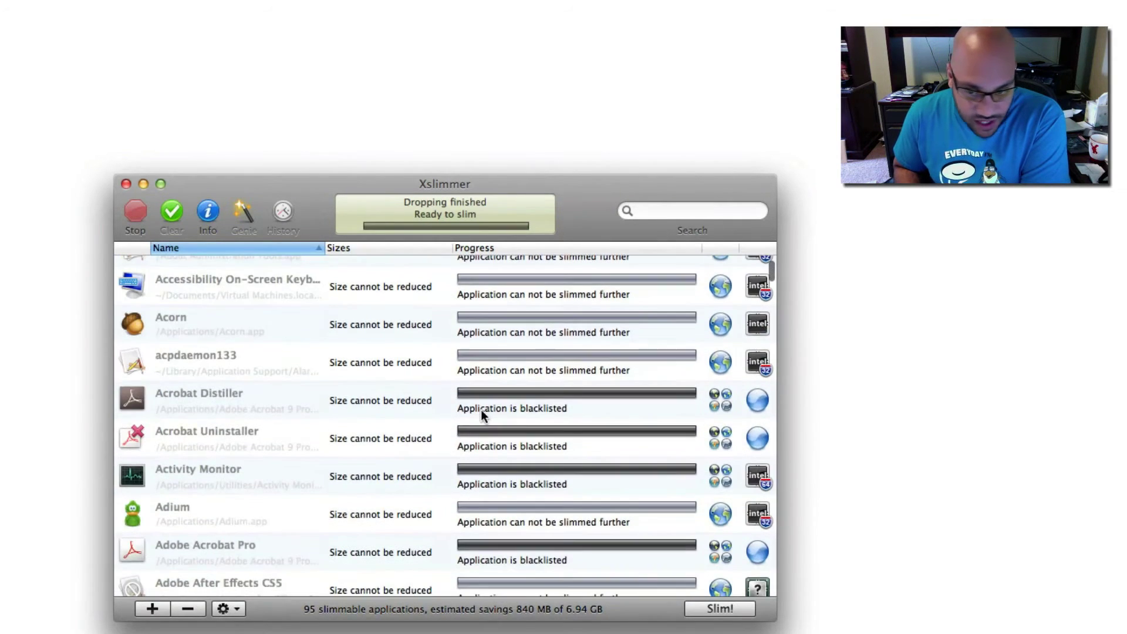
scroll(481, 409, "down", 1)
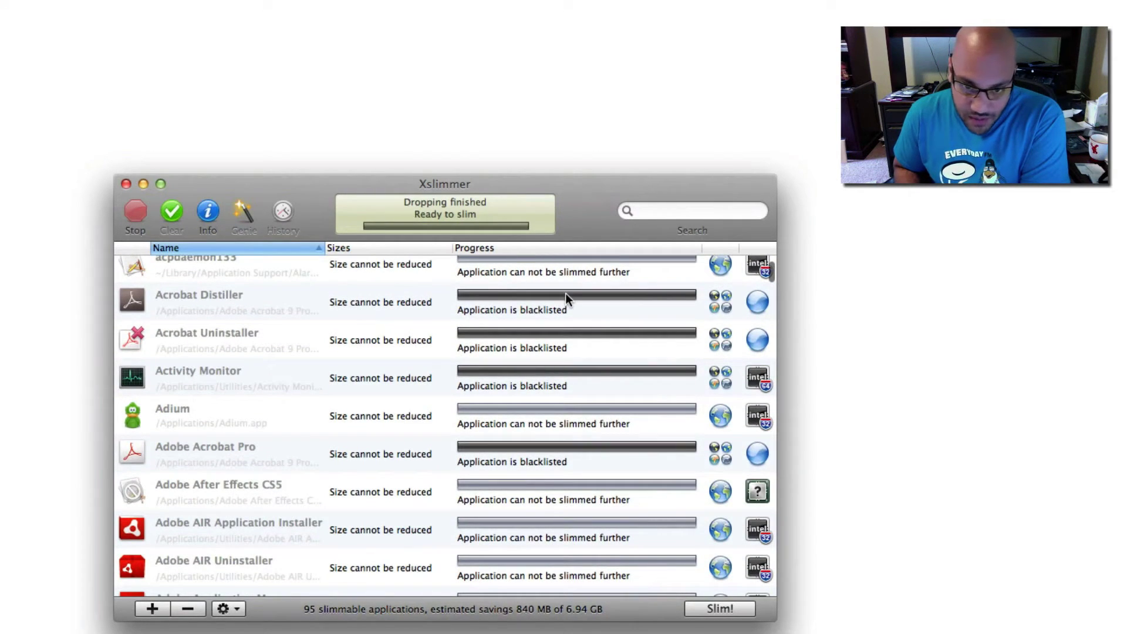
scroll(566, 294, "up", 3)
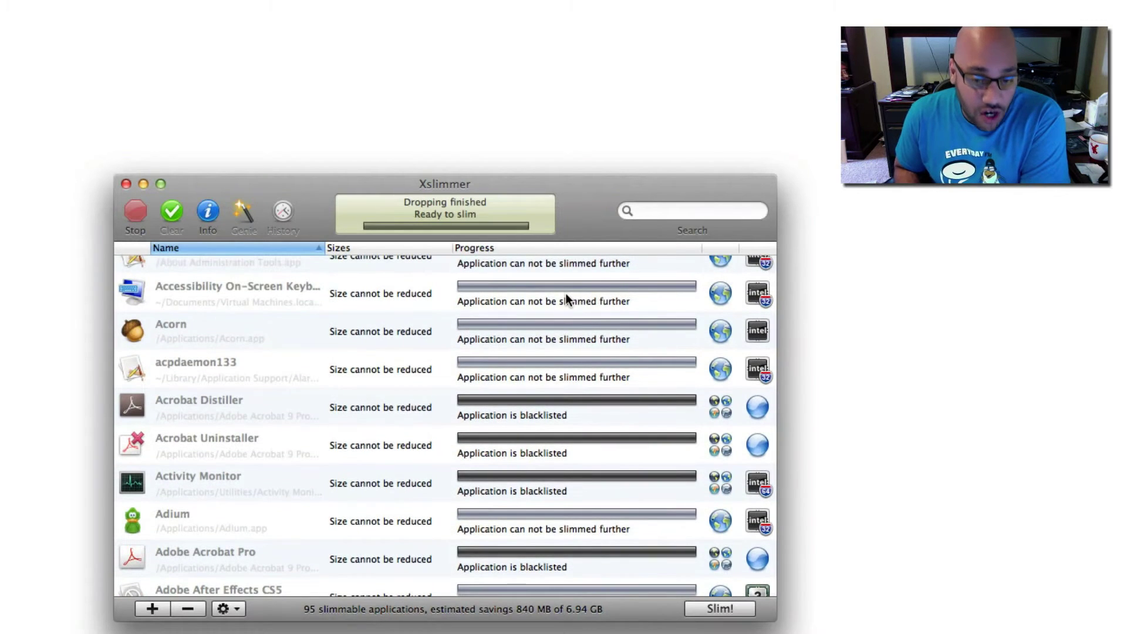
scroll(565, 293, "down", 6)
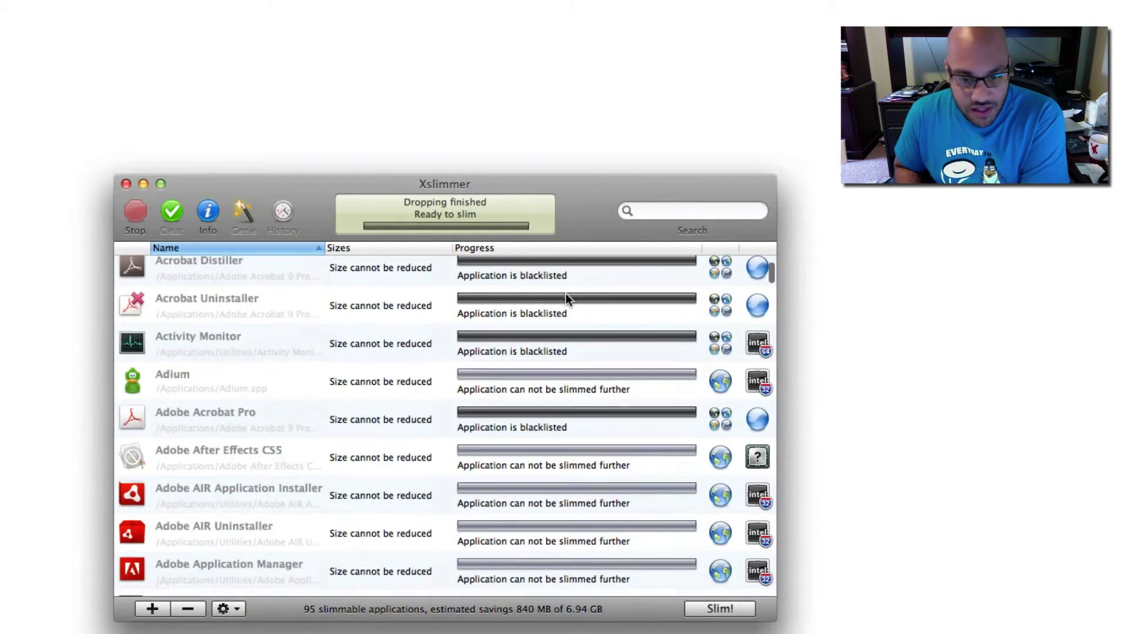
scroll(566, 293, "down", 3)
scroll(566, 292, "up", 2)
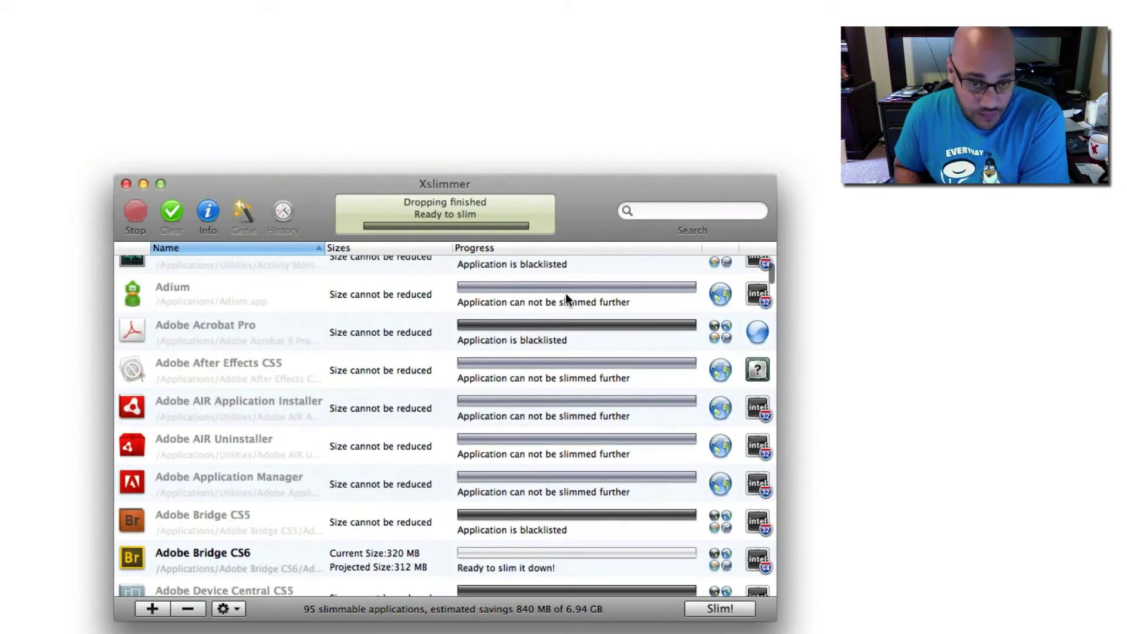
left_click(402, 284)
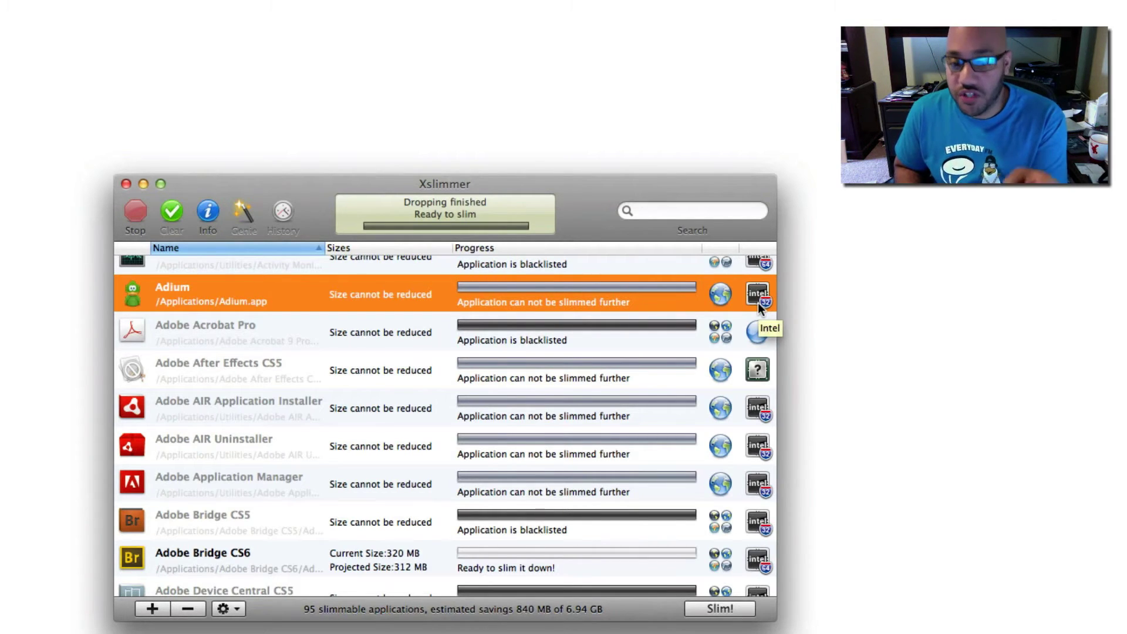
Examine the projected sizes of further slimmable applications, including Adobe Bridge CS6 and Automator
scroll(578, 368, "down", 4)
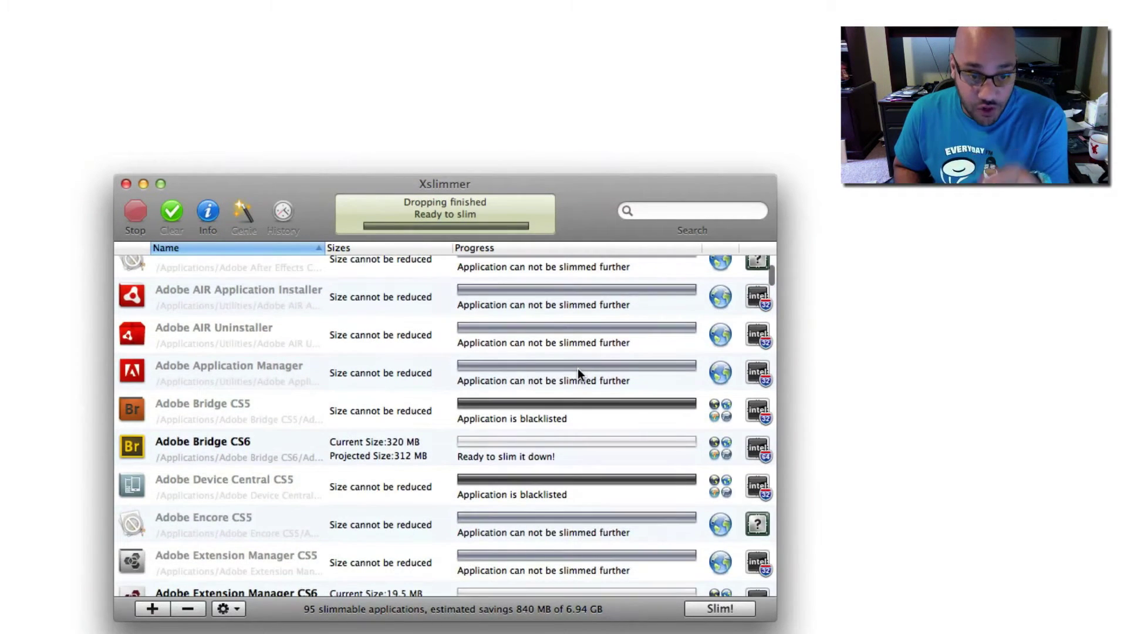
scroll(578, 374, "down", 2)
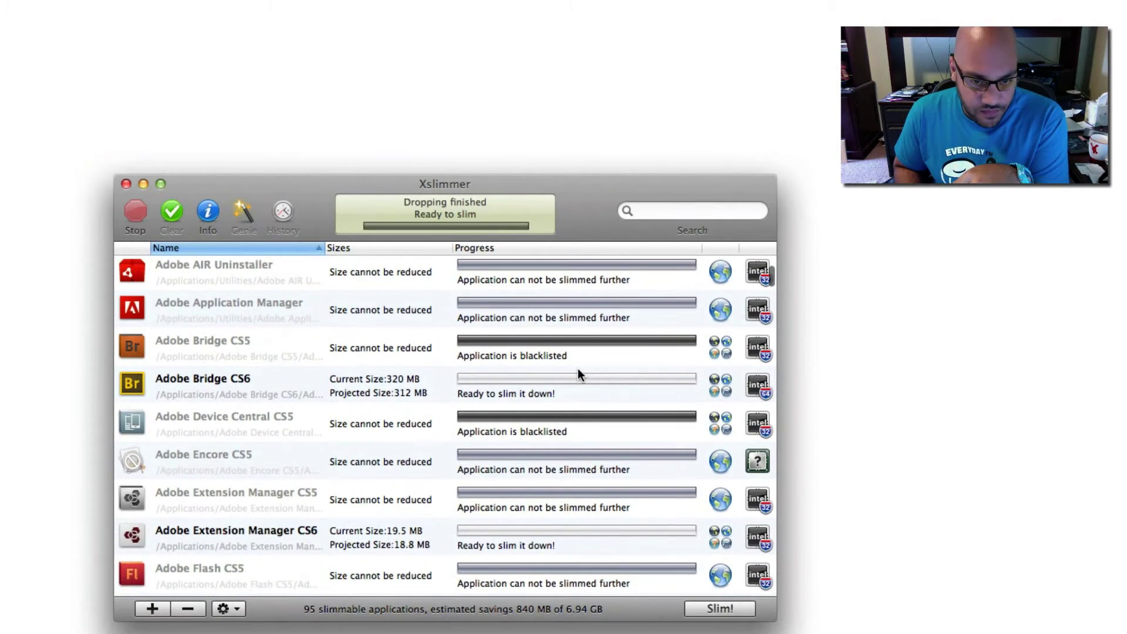
scroll(578, 374, "down", 1)
left_click(433, 369)
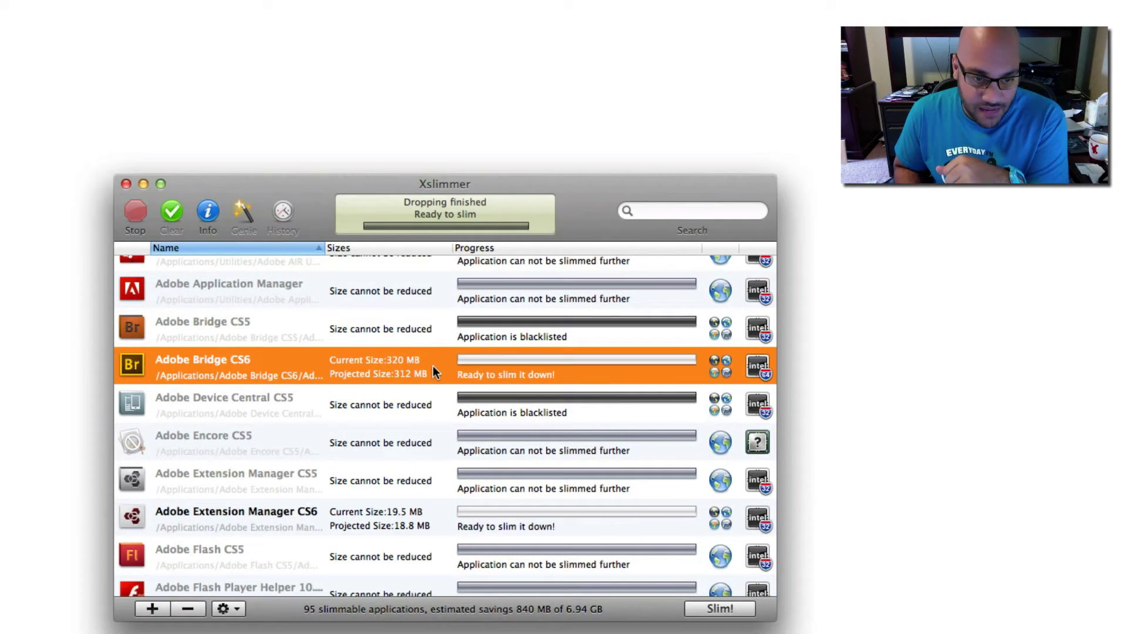
scroll(433, 371, "down", 10)
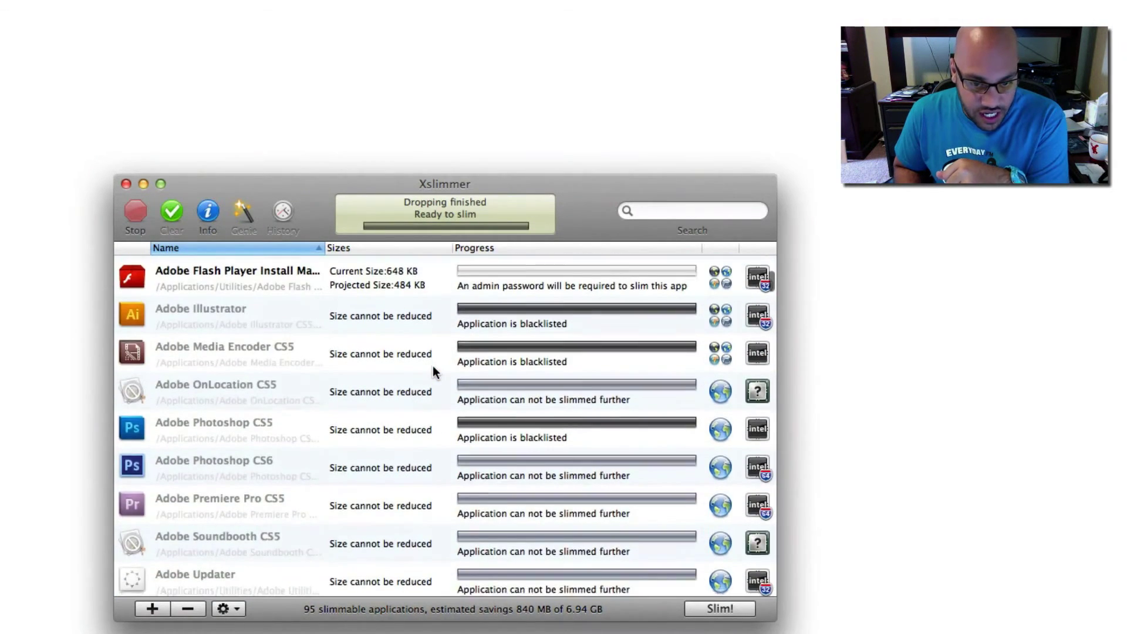
scroll(433, 370, "down", 15)
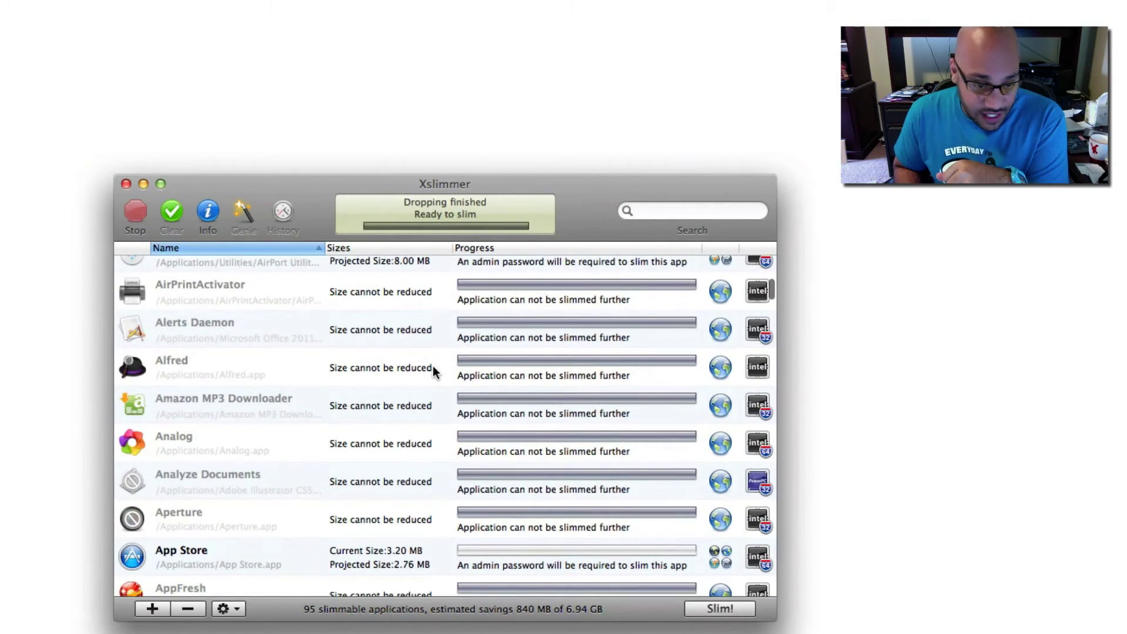
scroll(433, 370, "down", 13)
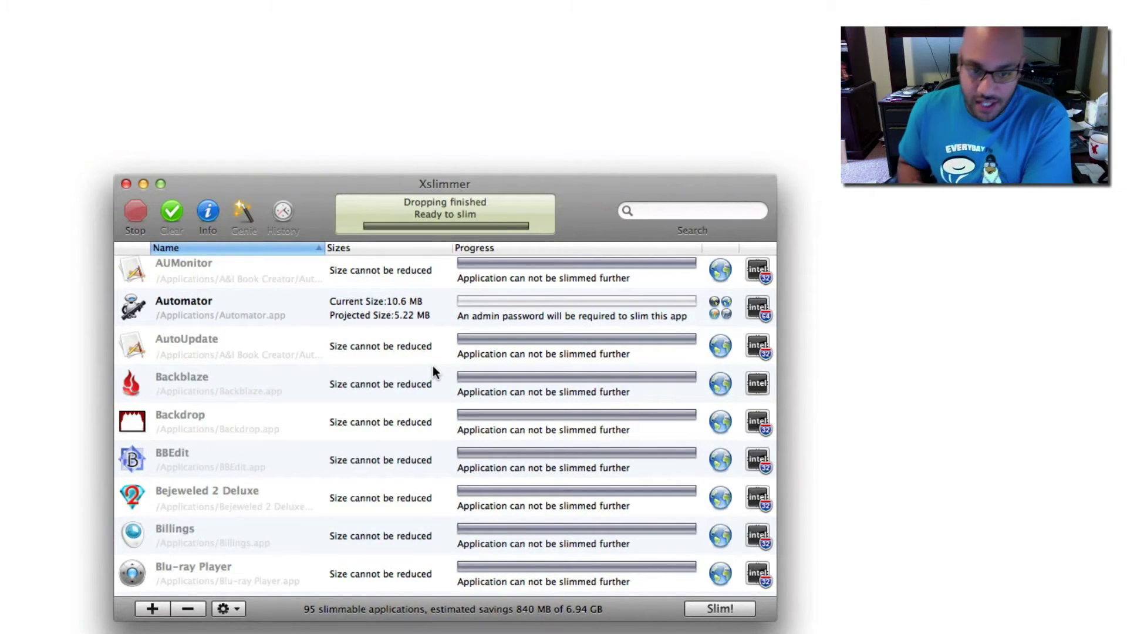
left_click(402, 316)
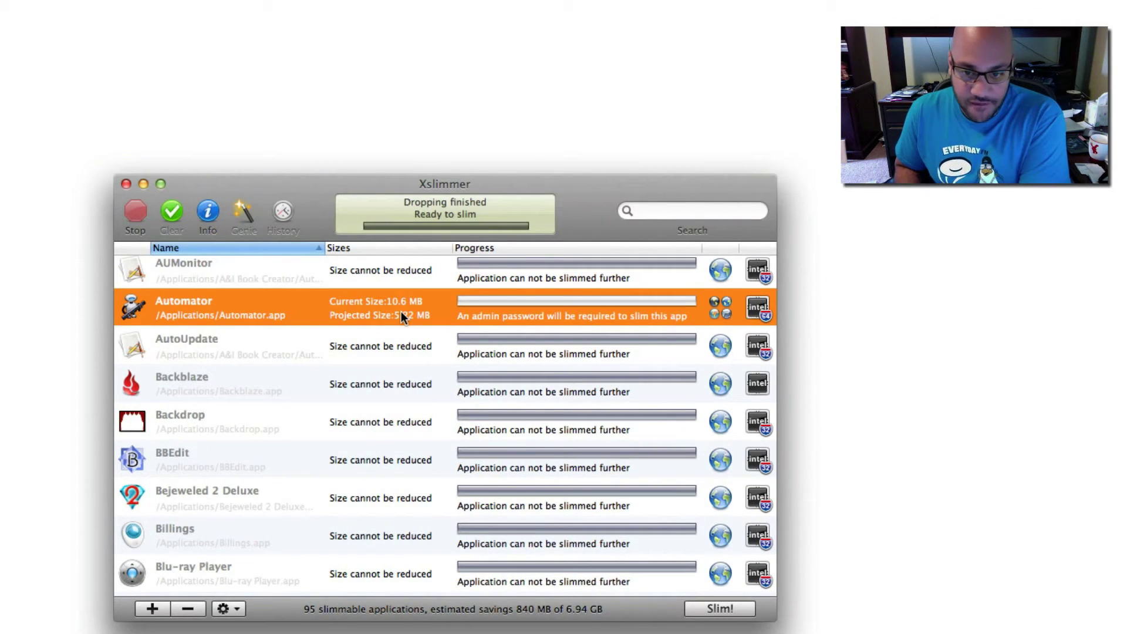
scroll(420, 411, "down", 10)
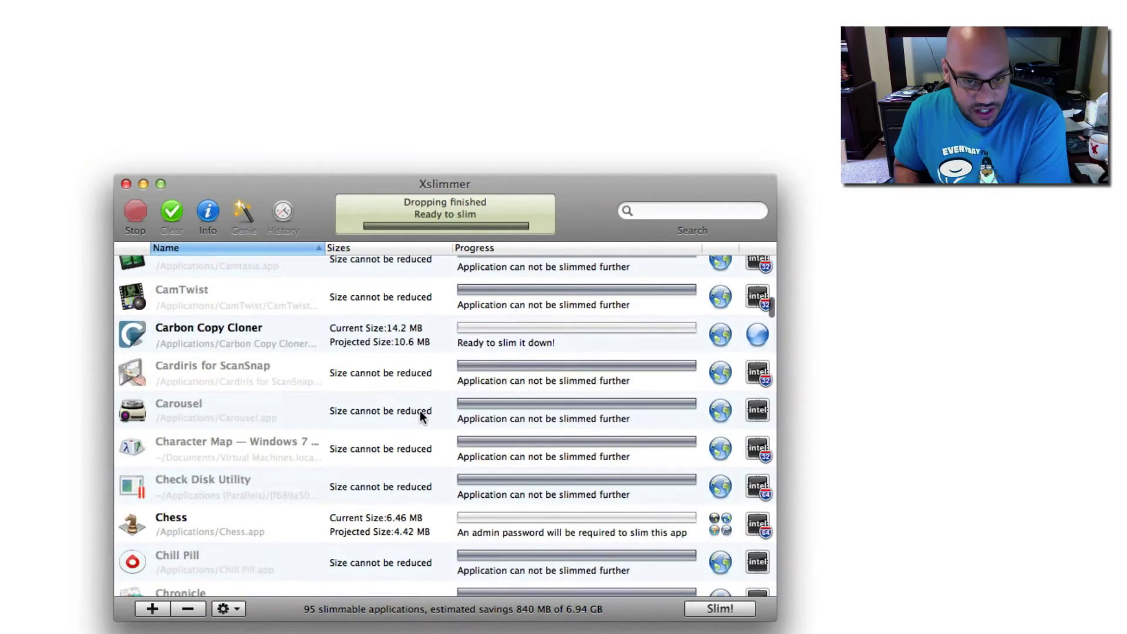
Slim all the slimmable applications, authorising the process with the admin password
scroll(420, 410, "up", 20)
left_click(722, 607)
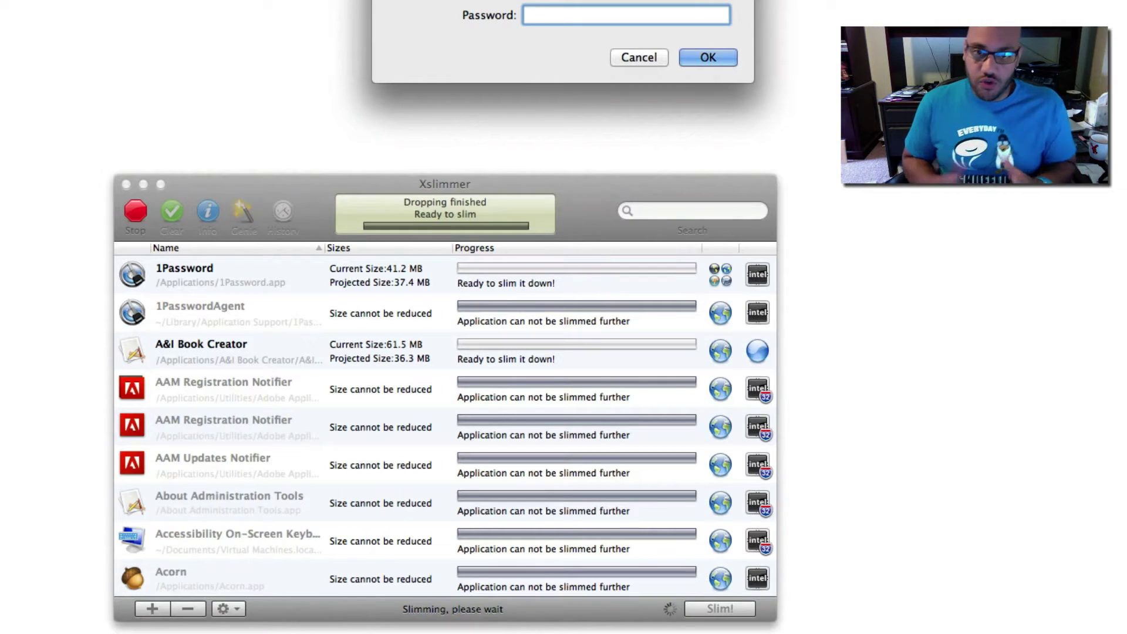
type("•••••••")
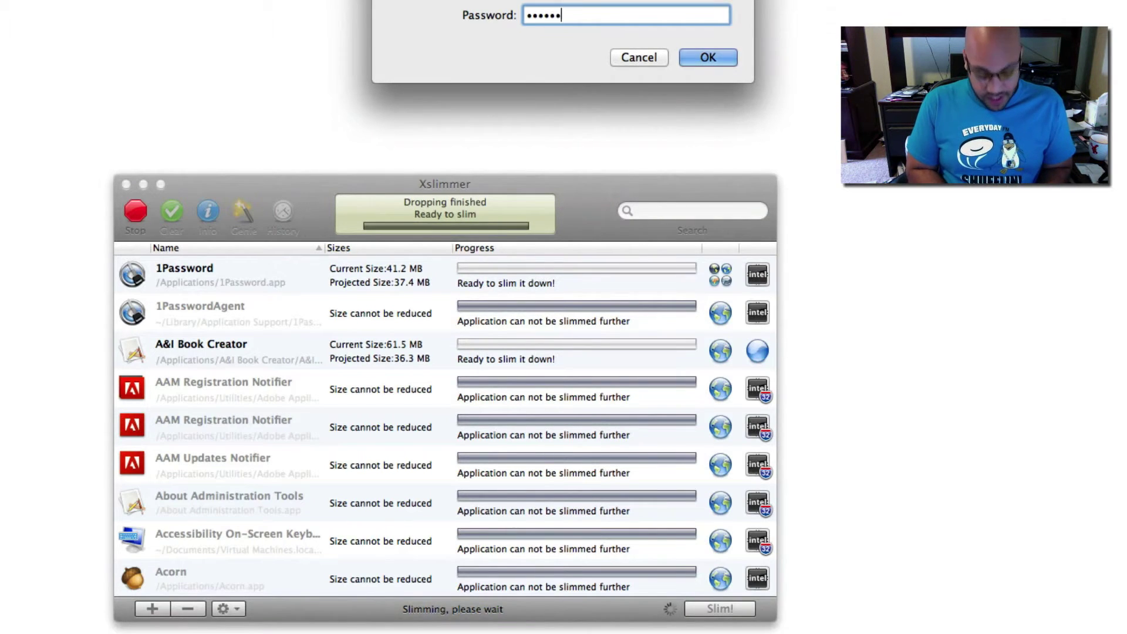
key("Return")
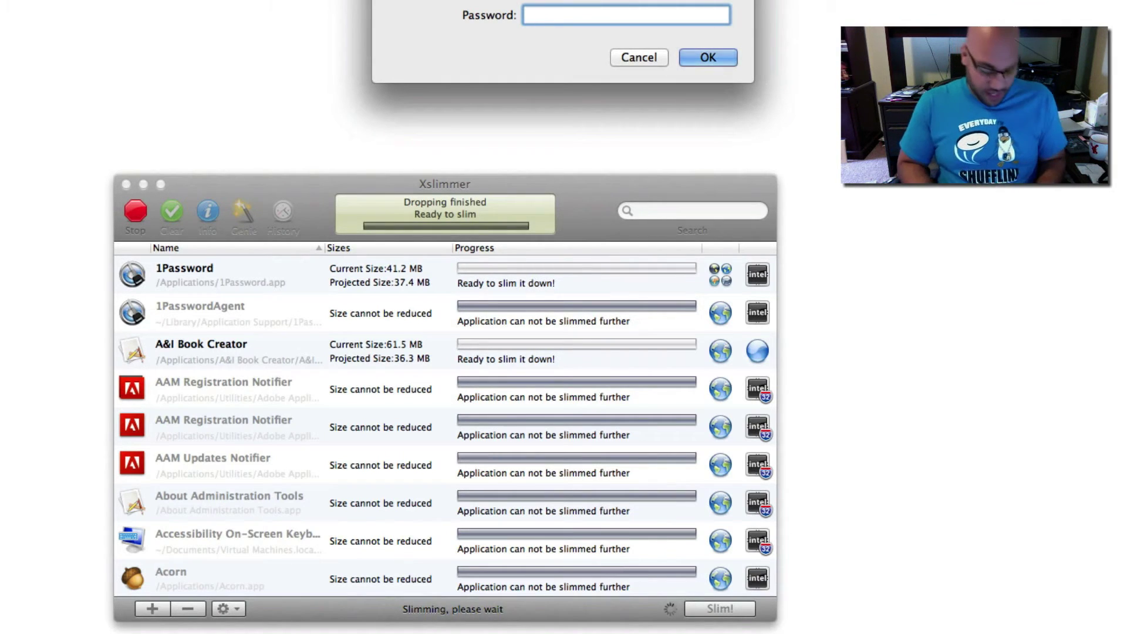
type("••••••")
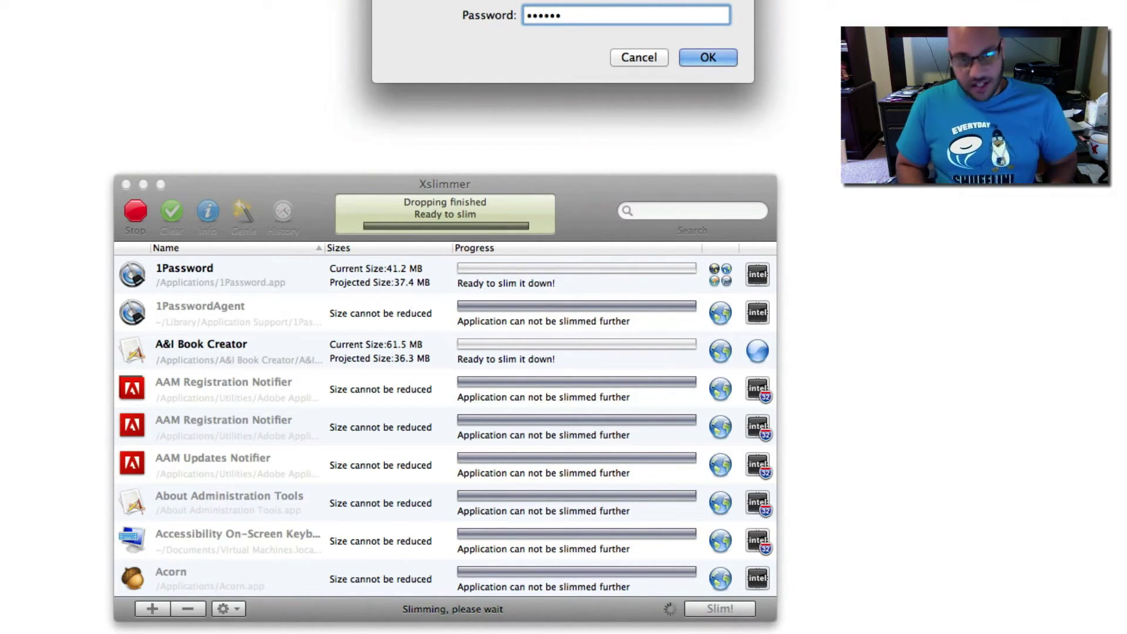
key("Return")
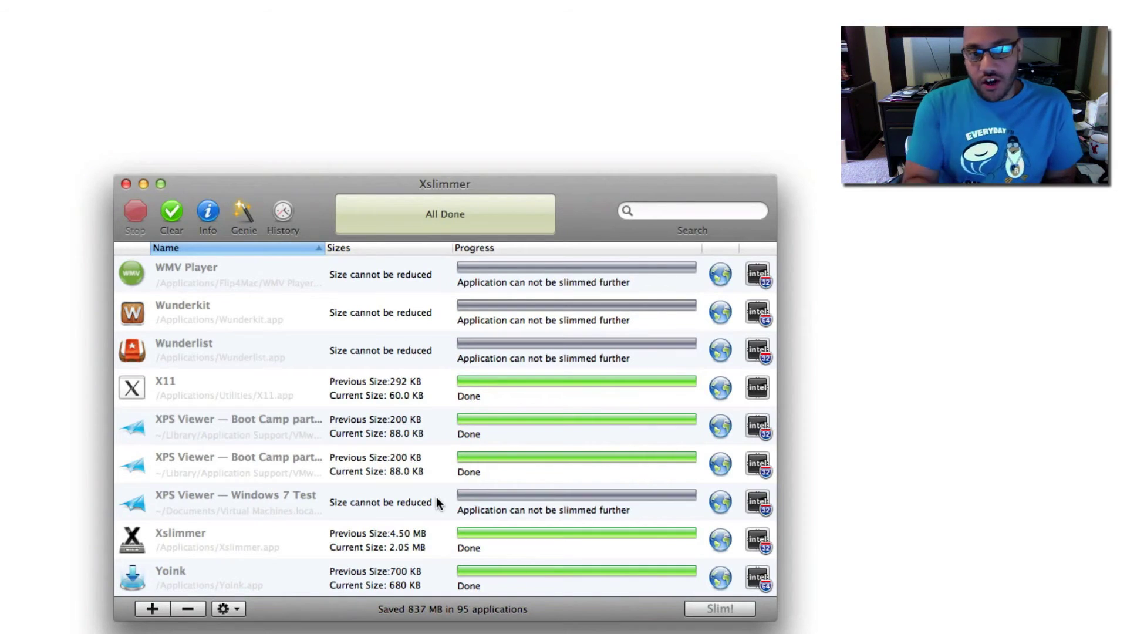
Review the slimming results with the name sorting reversed and restored to ascending order
left_click(239, 241)
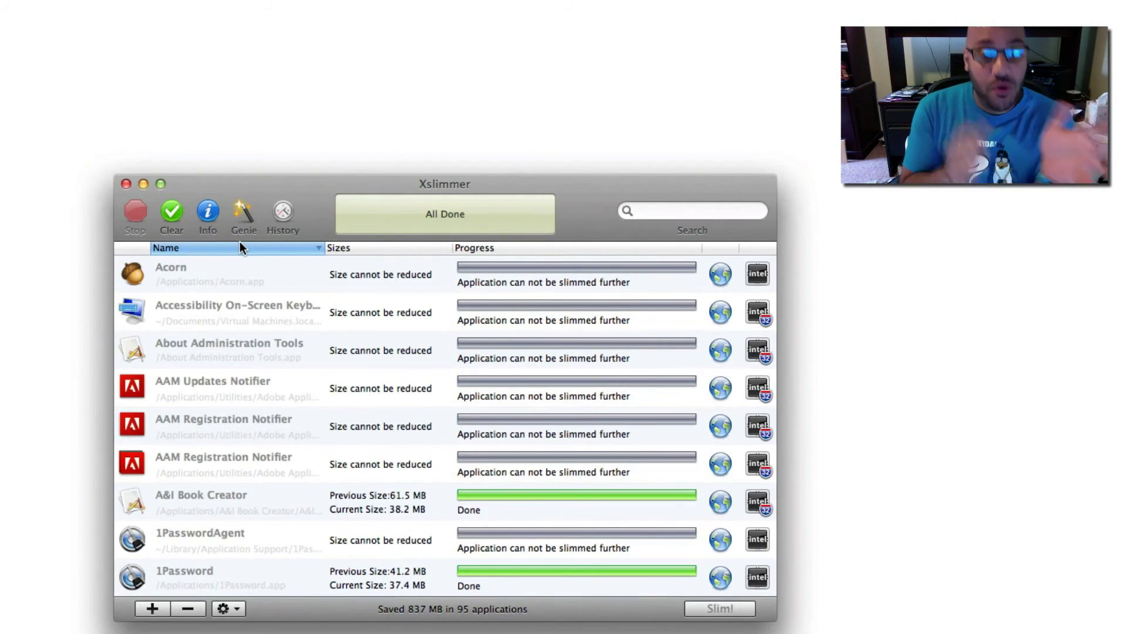
scroll(422, 381, "down", 2)
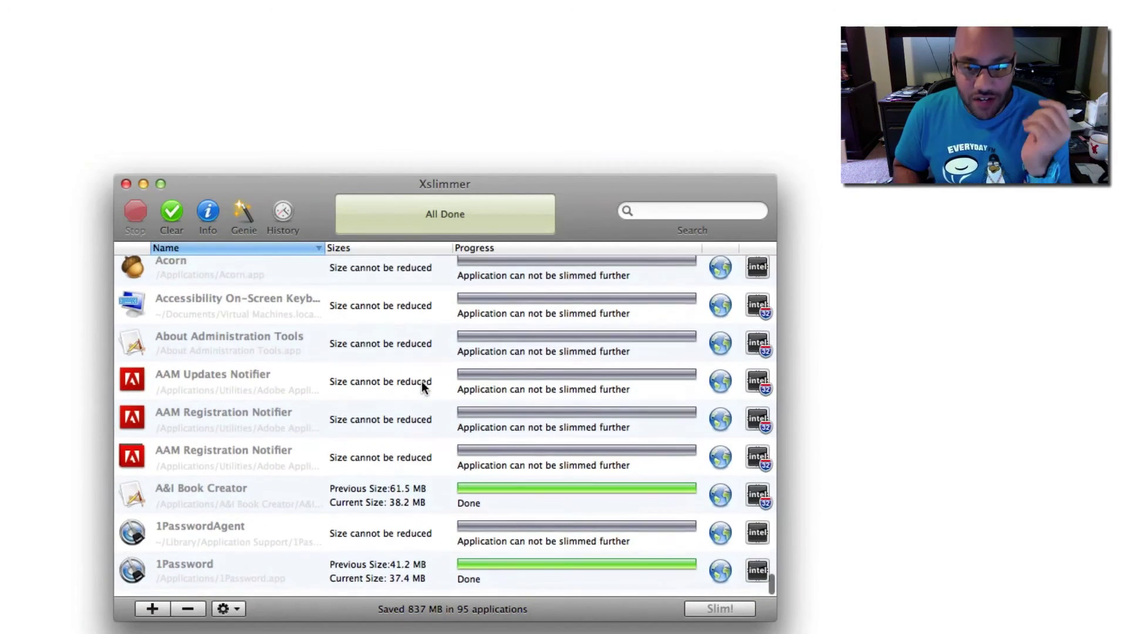
left_click(292, 247)
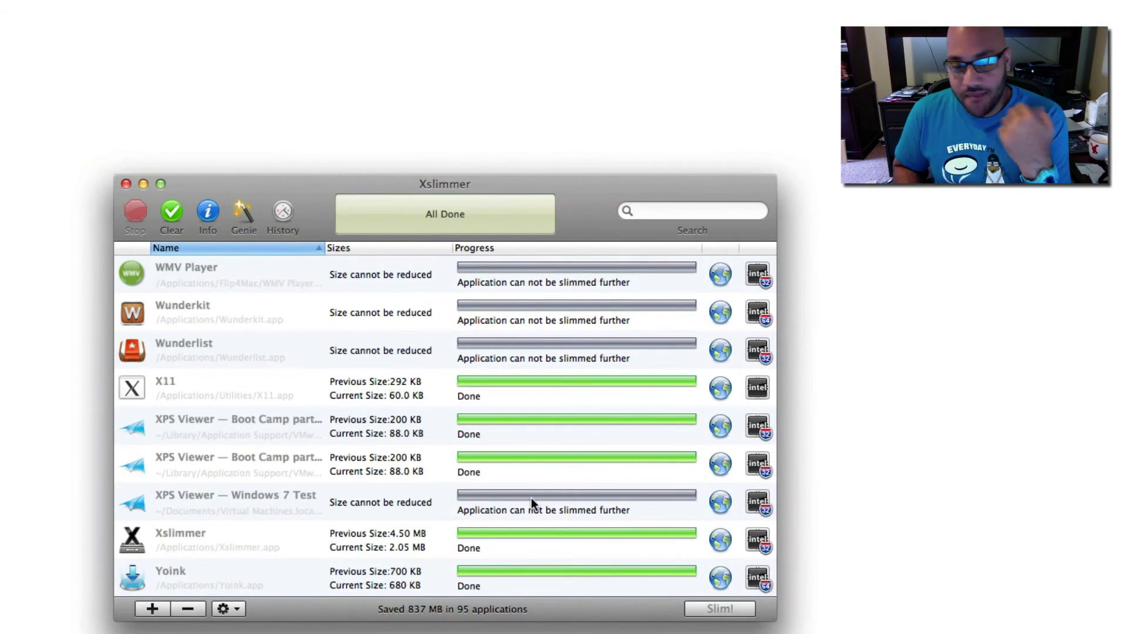
scroll(531, 498, "down", 2)
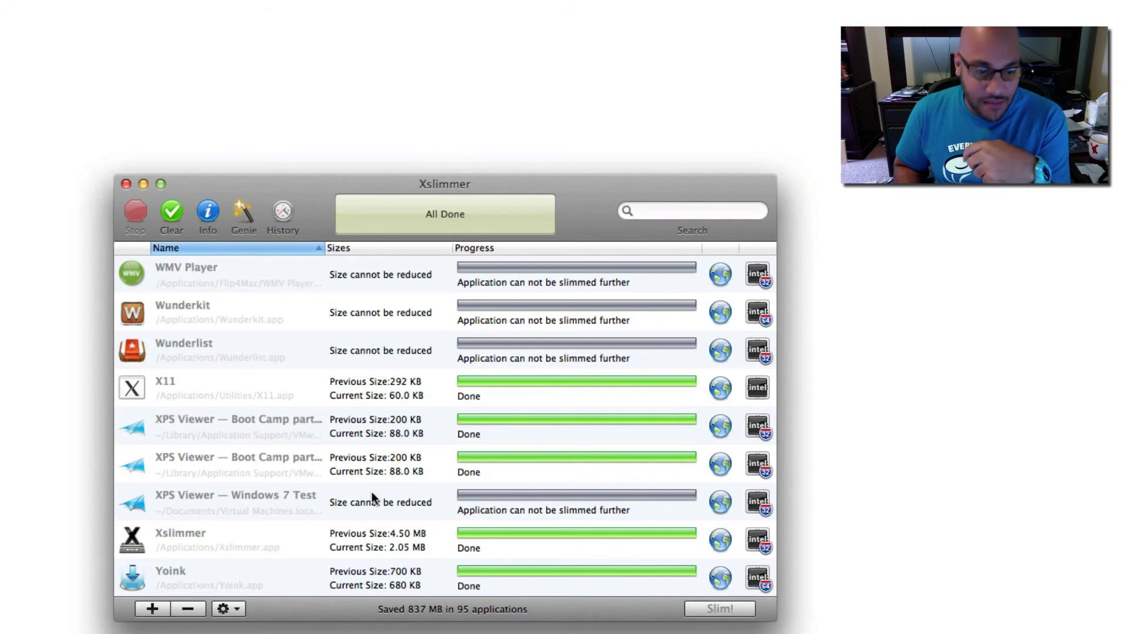
View the detailed information for the Xslimmer application, including its sizes and architectures, and close the details
left_click(369, 542)
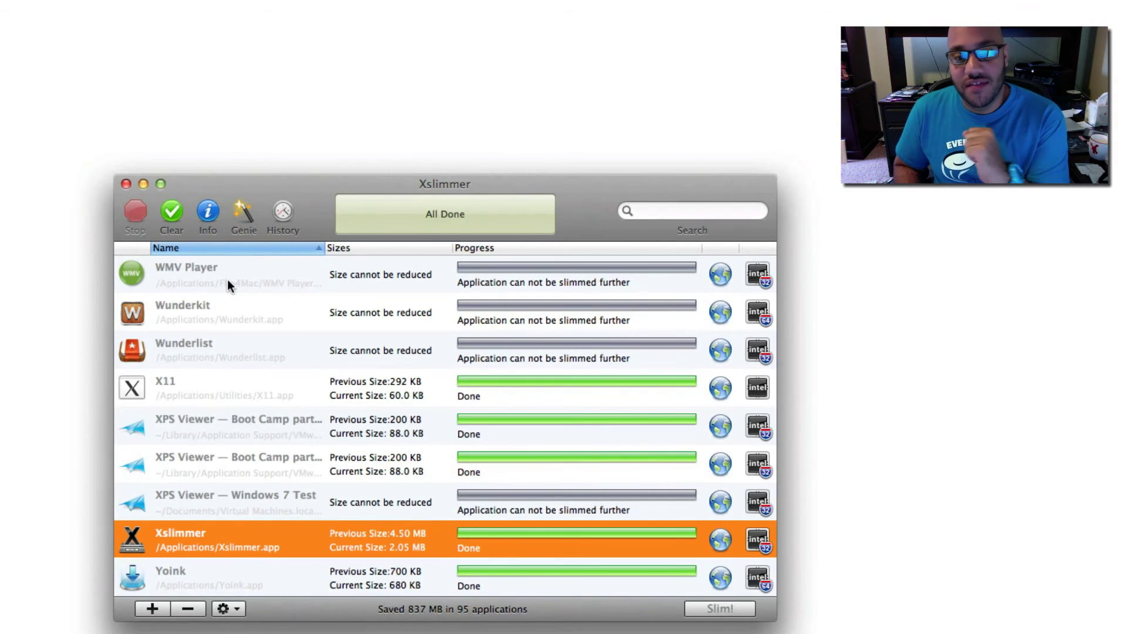
left_click(208, 212)
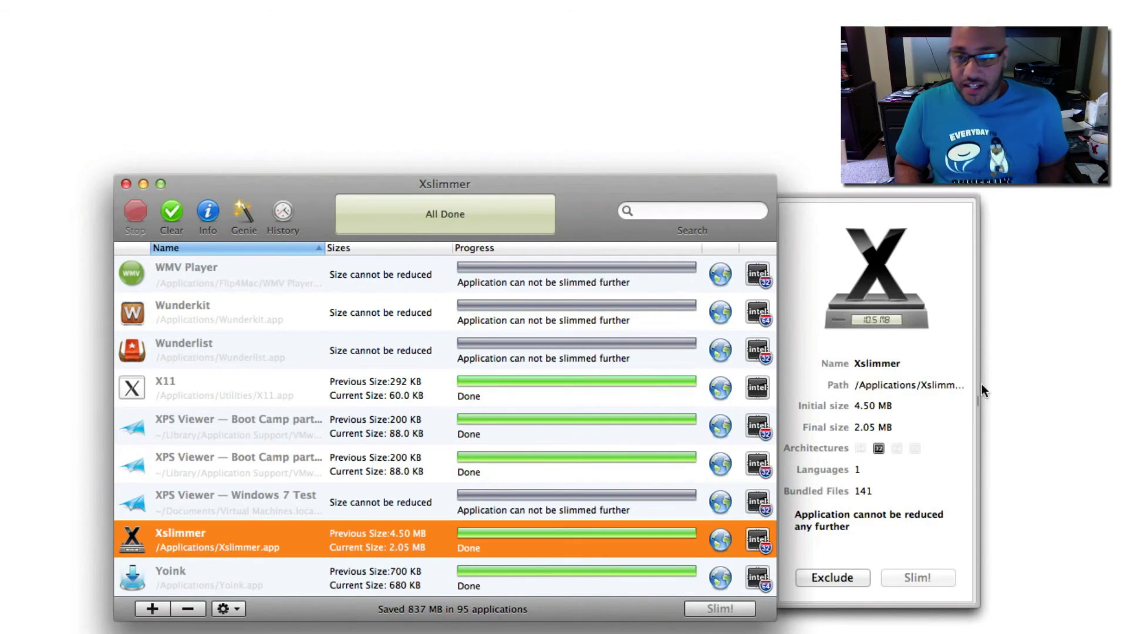
left_click_drag(976, 394, 558, 367)
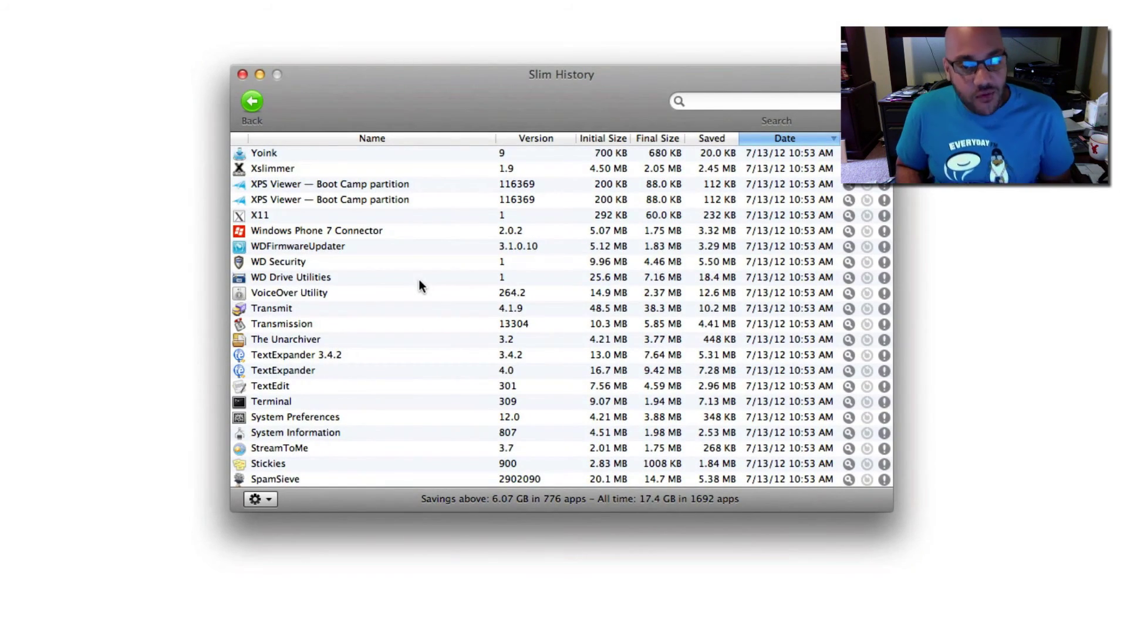
Look through the slim history from the newest to the oldest entries and select the Xslimmer entry
scroll(420, 283, "down", 20)
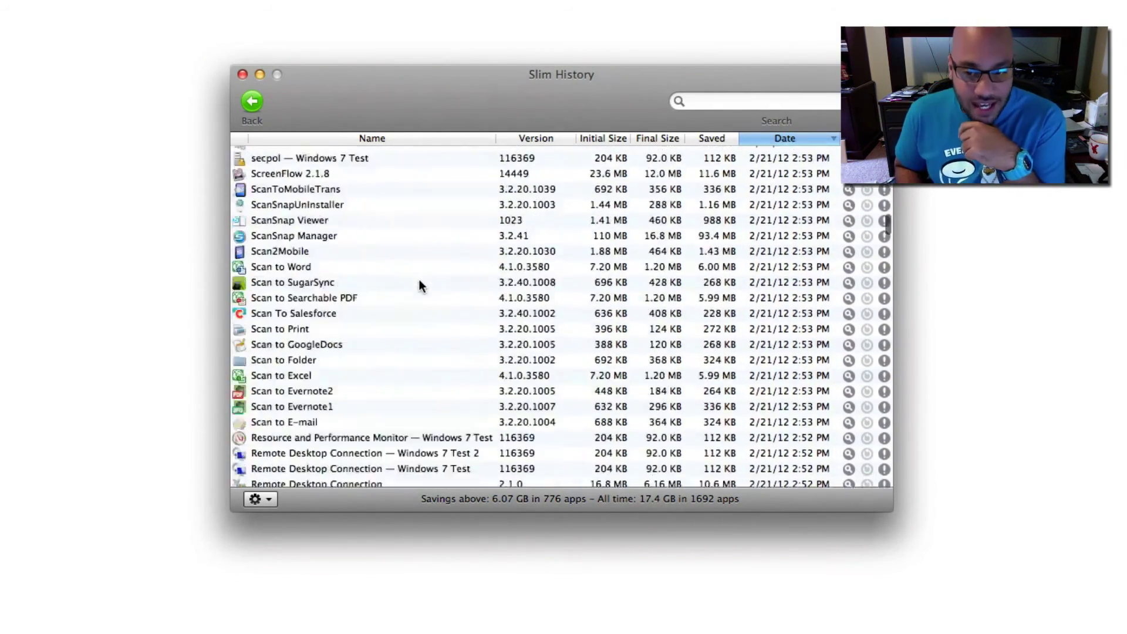
scroll(419, 281, "down", 20)
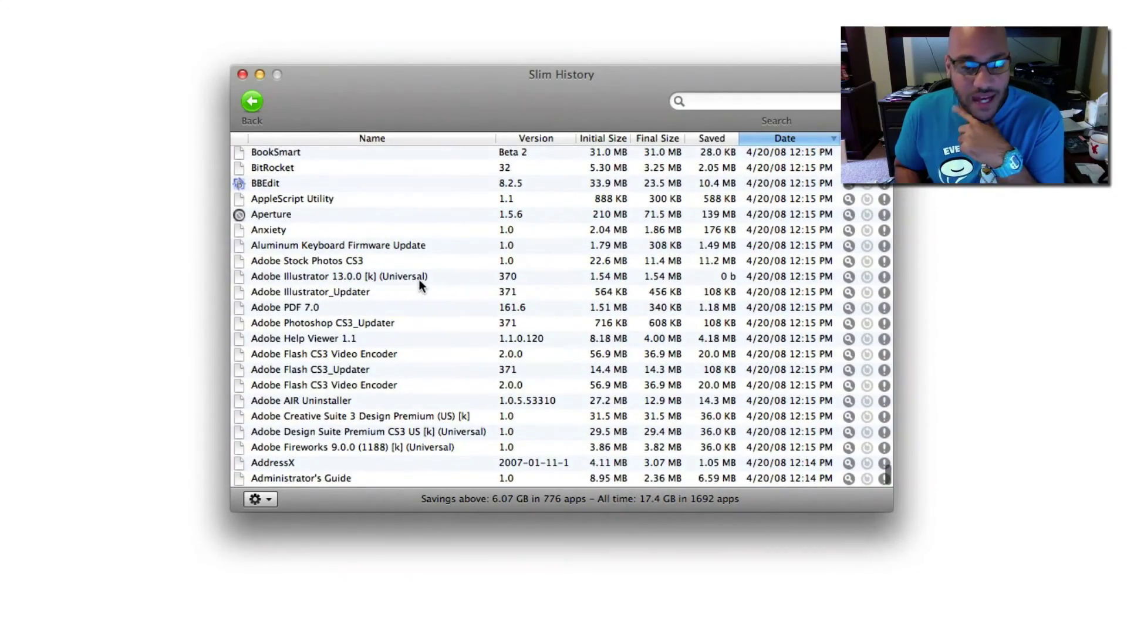
scroll(419, 282, "up", 20)
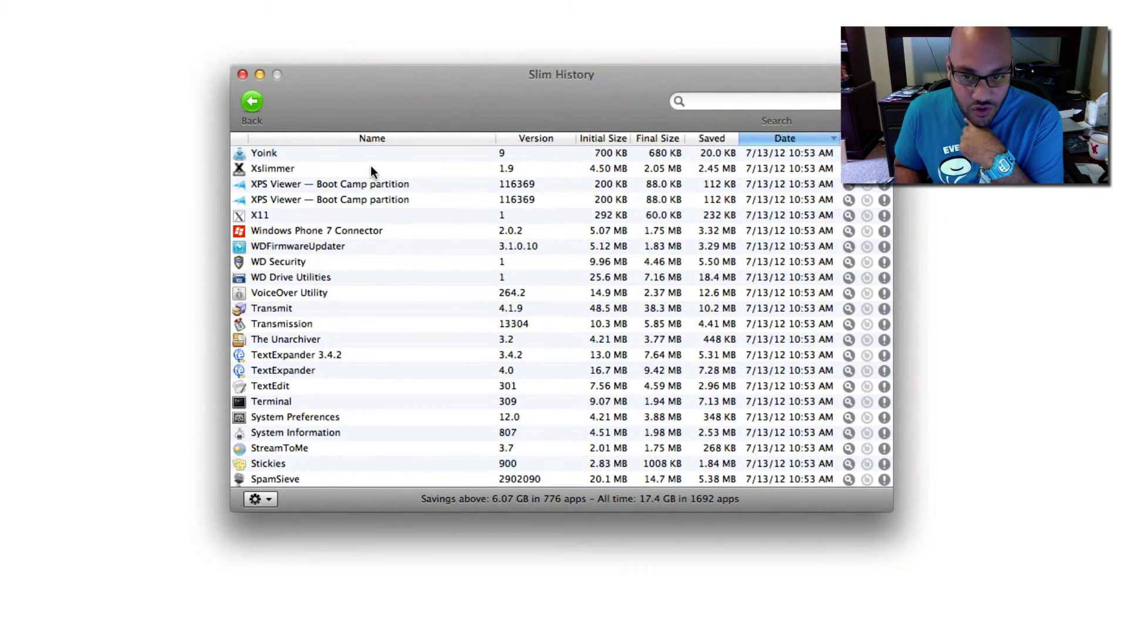
left_click(371, 169)
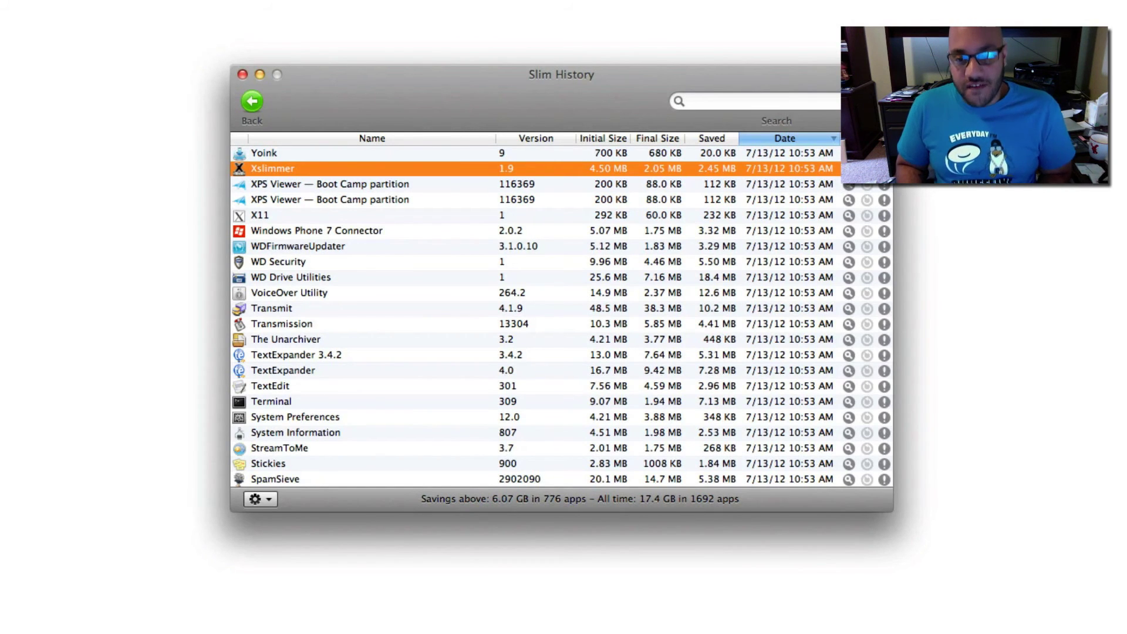
View the problem report form for the Xslimmer history entry, dismiss it and return to the application list
key("super+Tab")
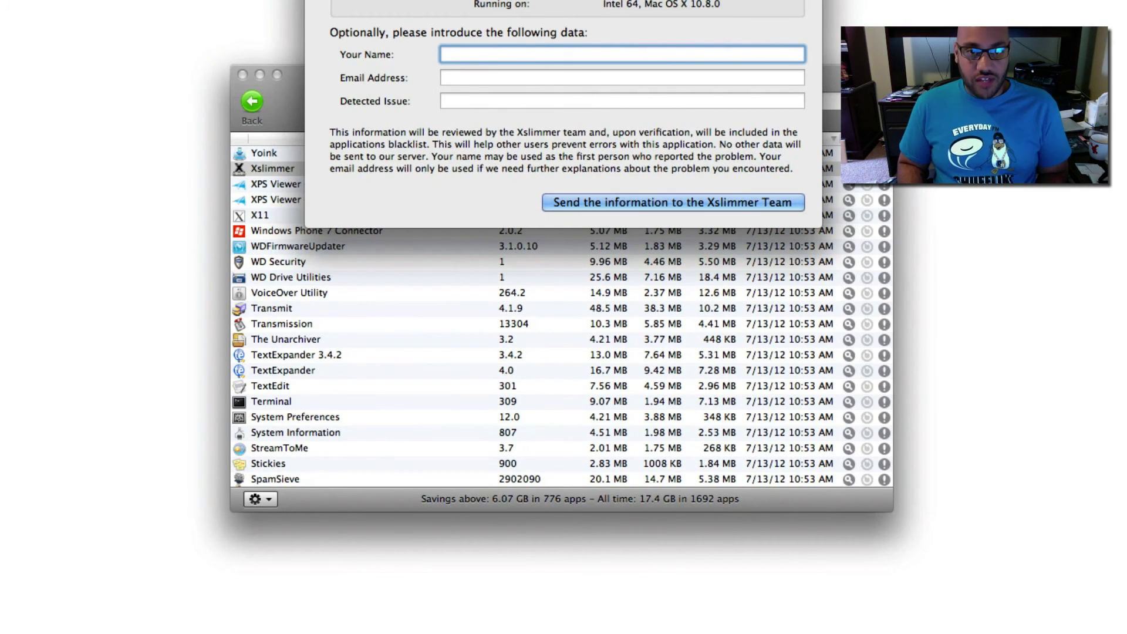
key("Escape")
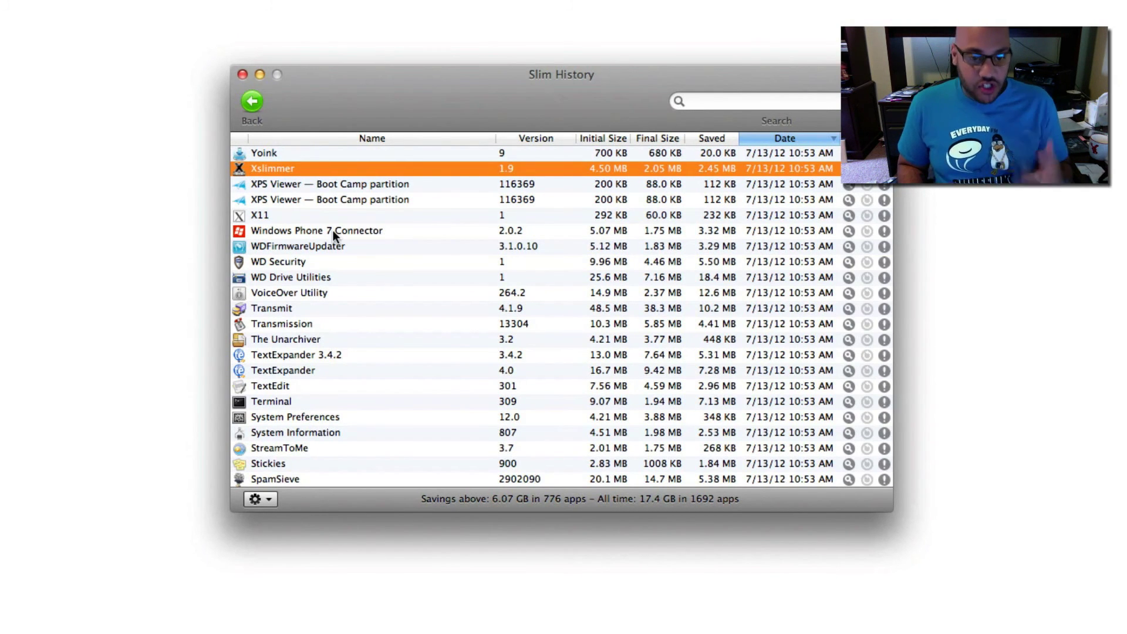
left_click(245, 109)
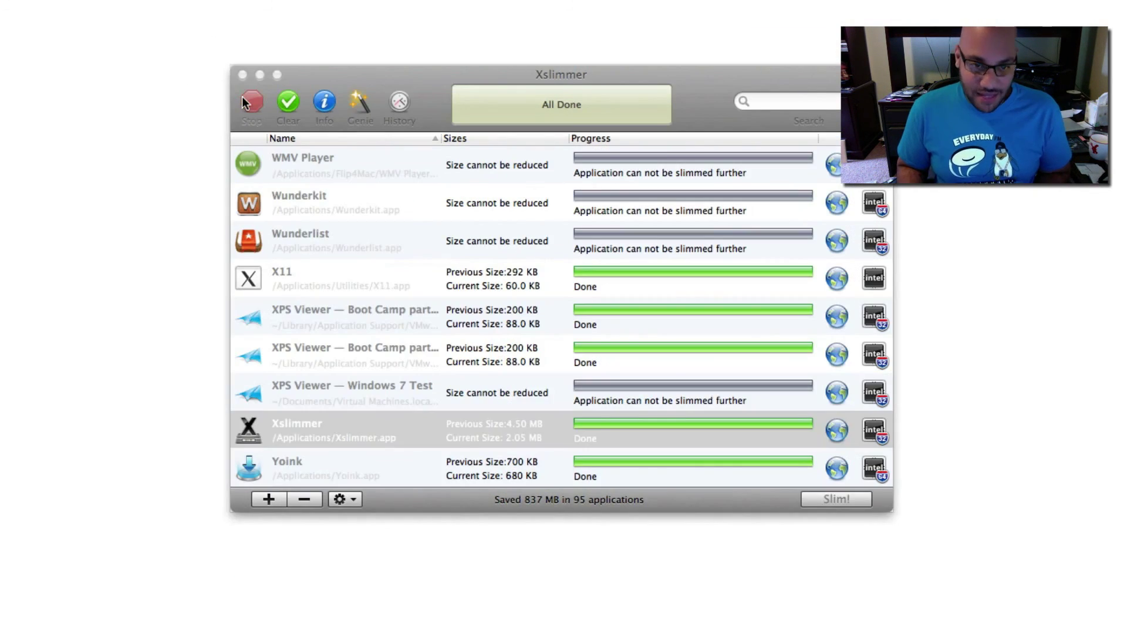